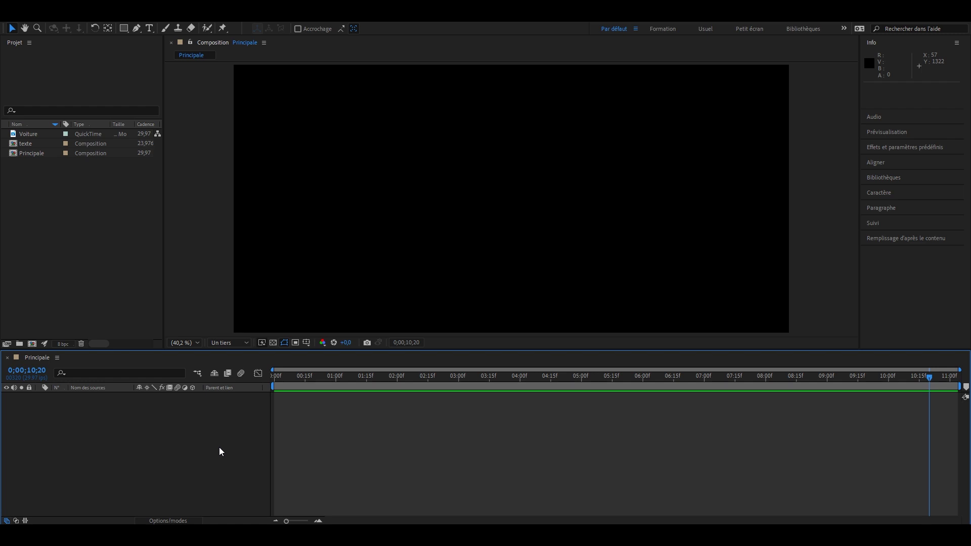
Add the Voiture footage to the Principale composition's timeline and play it back.
click(71, 203)
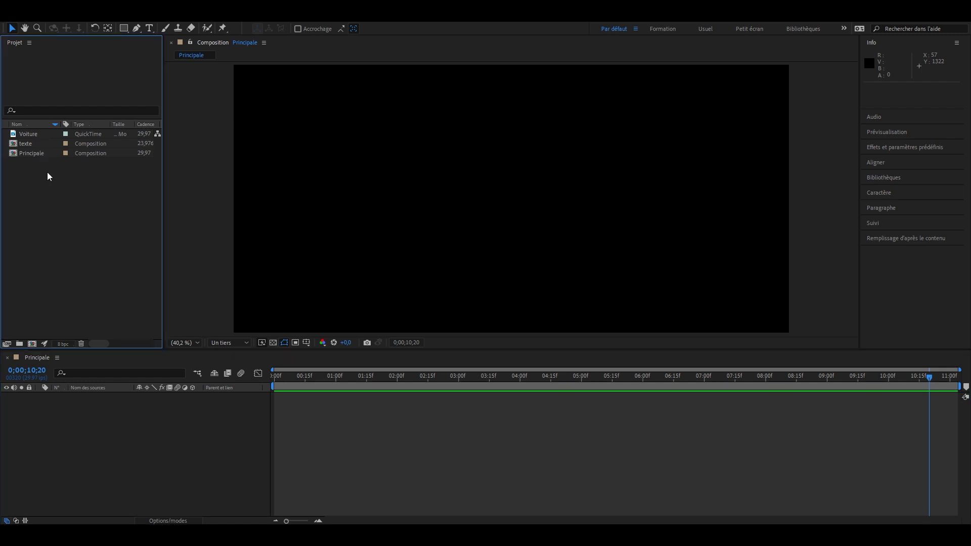
drag(27, 134, 269, 380)
key(space)
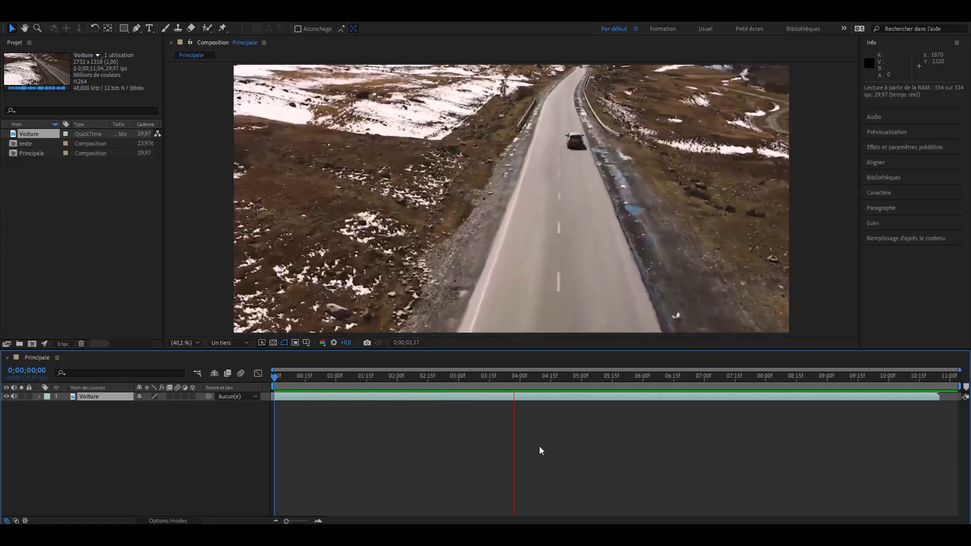
key(space)
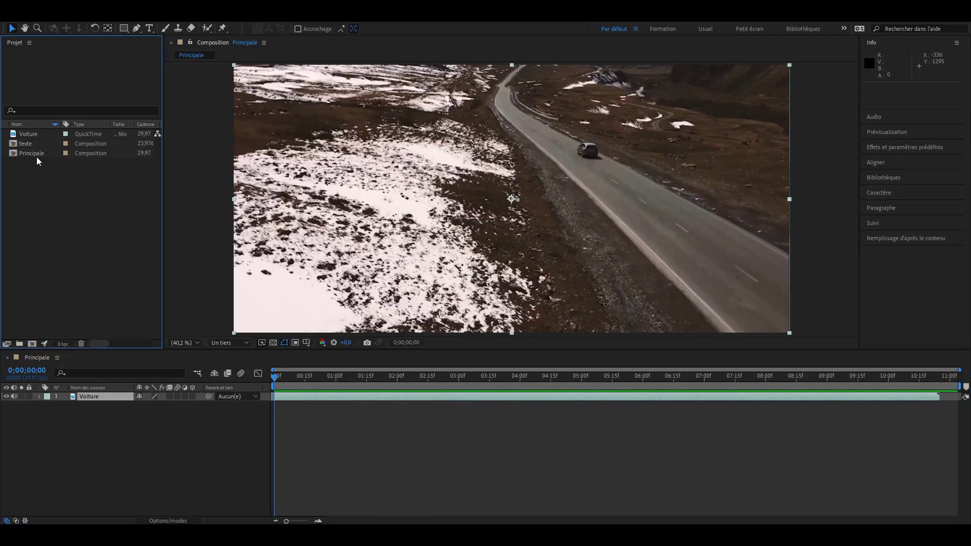
Add the texte composition above the Voiture layer, place its callout on the car, and hide the layer.
drag(25, 144, 108, 400)
drag(463, 194, 634, 185)
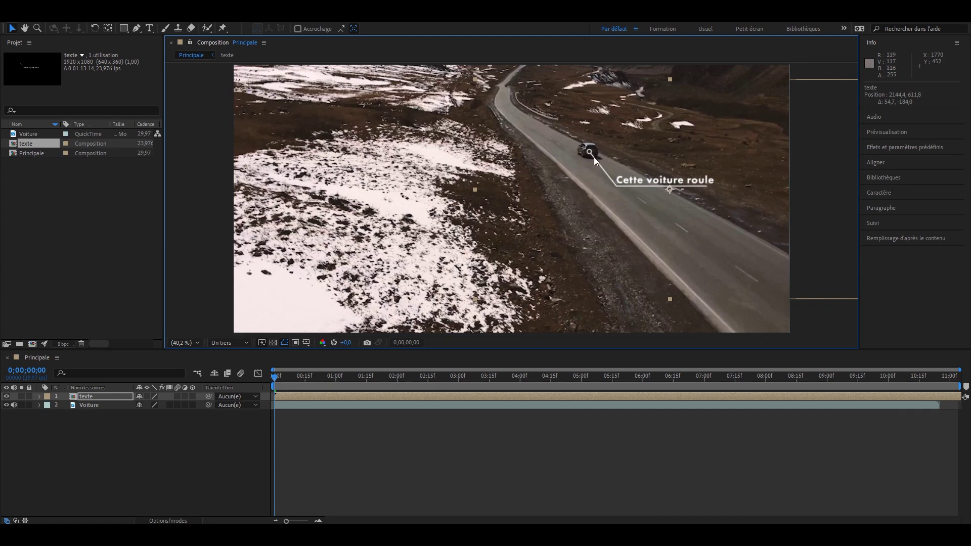
click(6, 400)
key(ctrl+z)
click(6, 397)
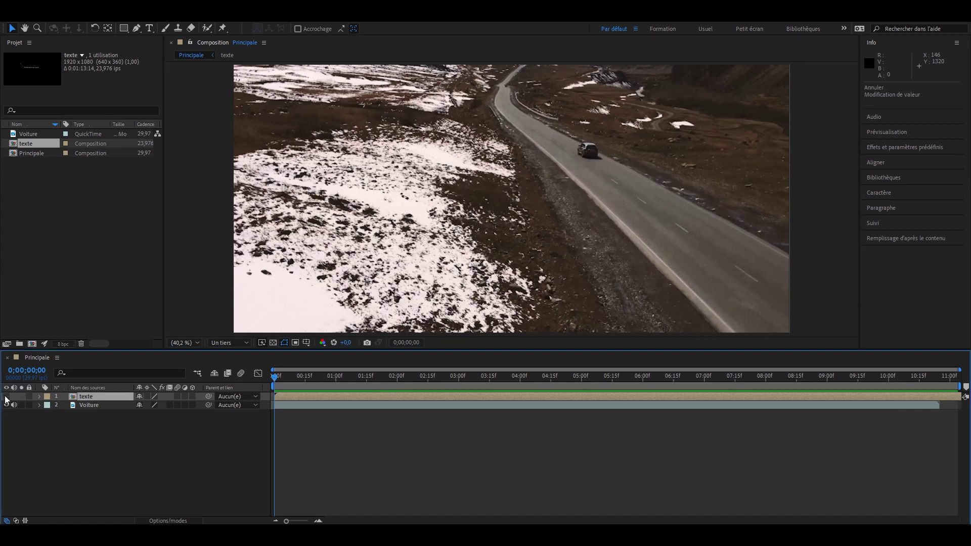
Start motion tracking on the Voiture layer.
click(875, 222)
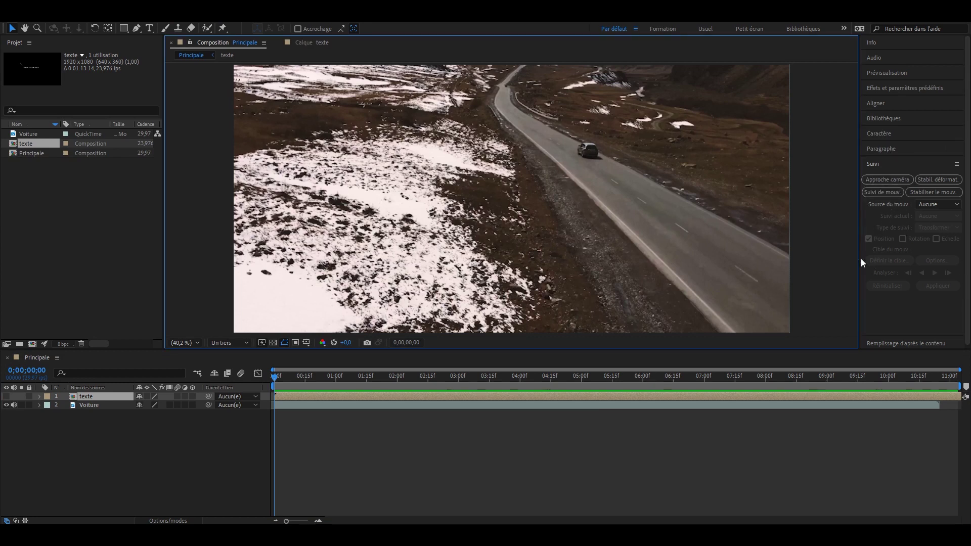
click(617, 171)
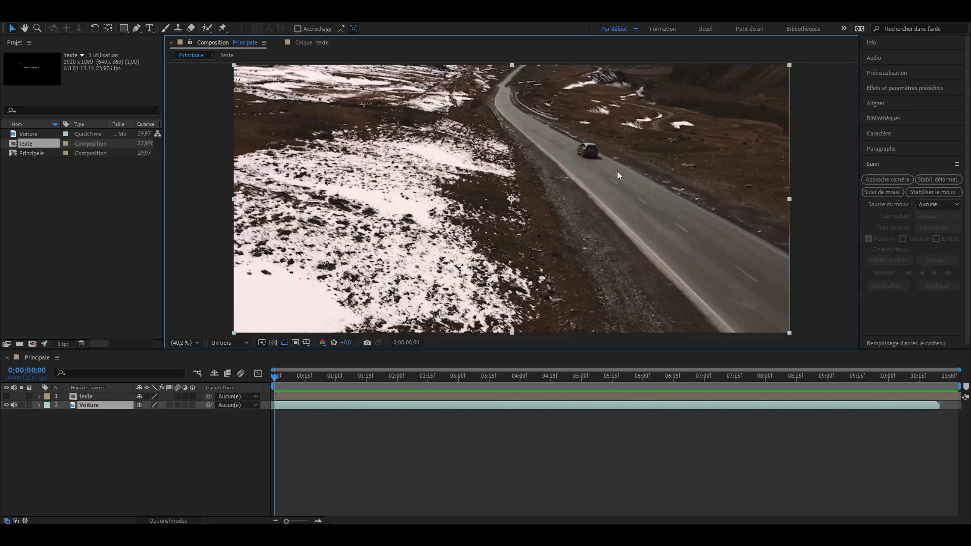
click(871, 191)
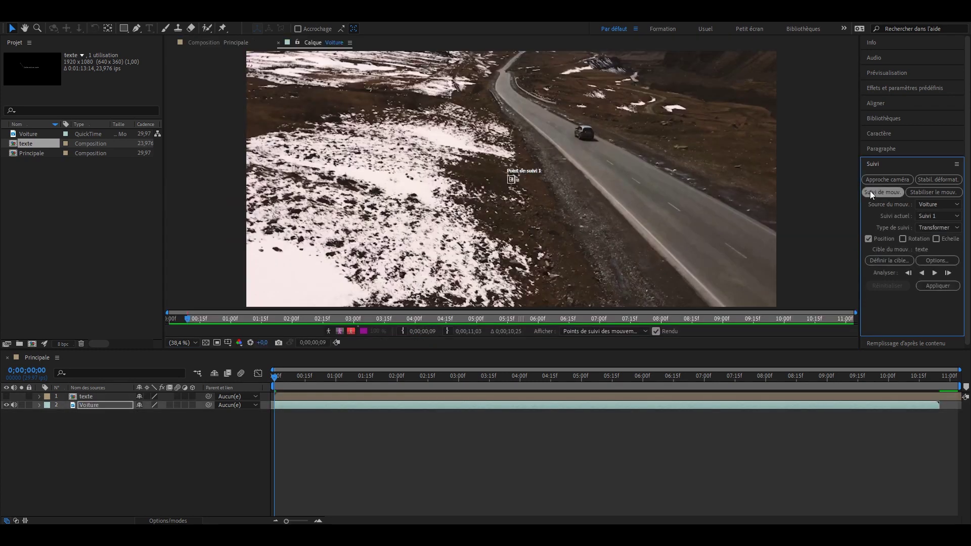
Place the track point on the rear of the car and fit its search region tightly around the tracked area.
scroll(445, 181, up, 4)
mouse_move(522, 170)
mouse_down()
mouse_move(779, 68)
mouse_move(521, 188)
mouse_up()
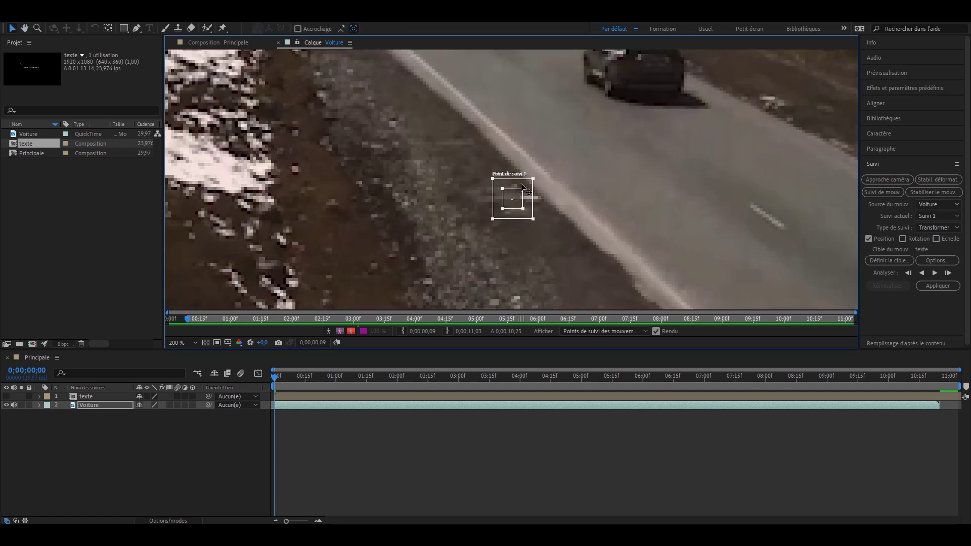
drag(560, 106, 459, 146)
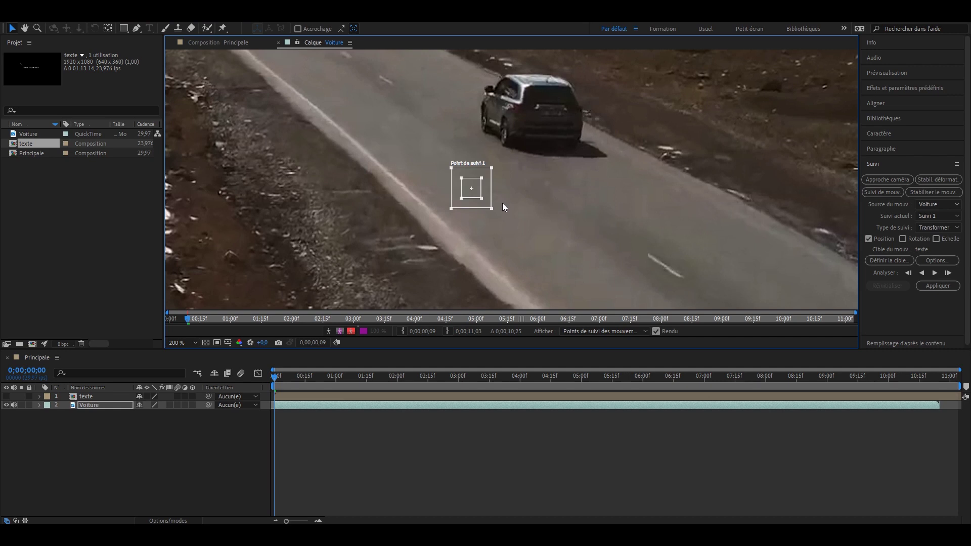
drag(489, 205, 510, 184)
drag(551, 139, 540, 166)
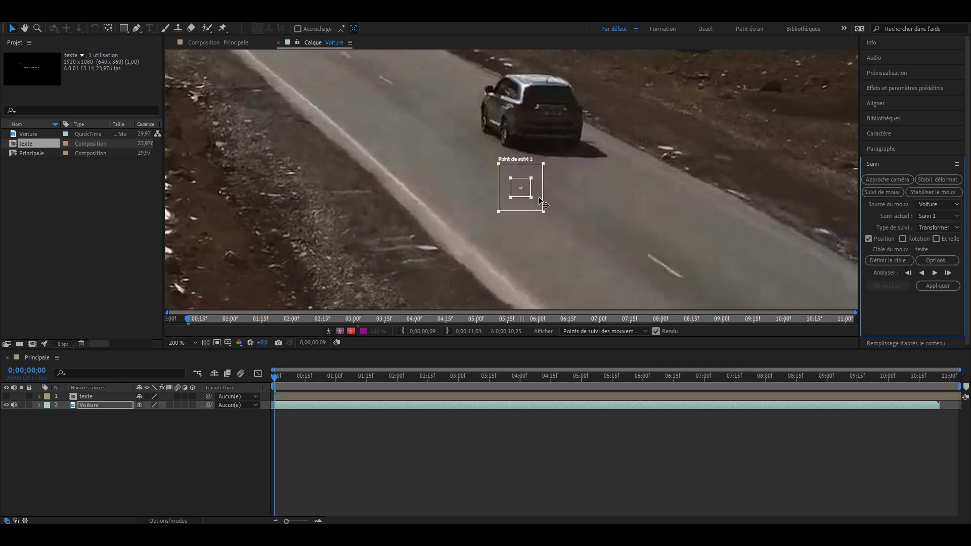
drag(507, 205, 548, 118)
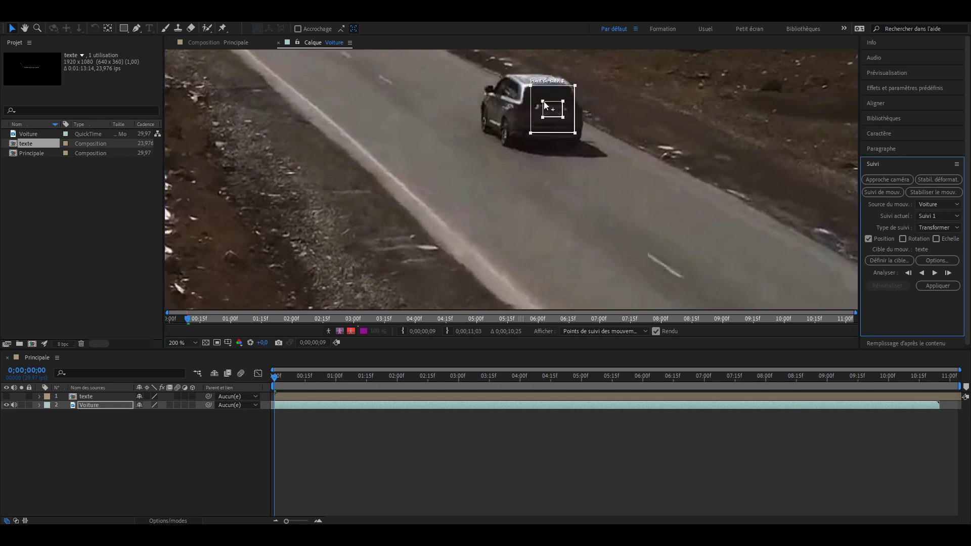
drag(574, 87, 573, 97)
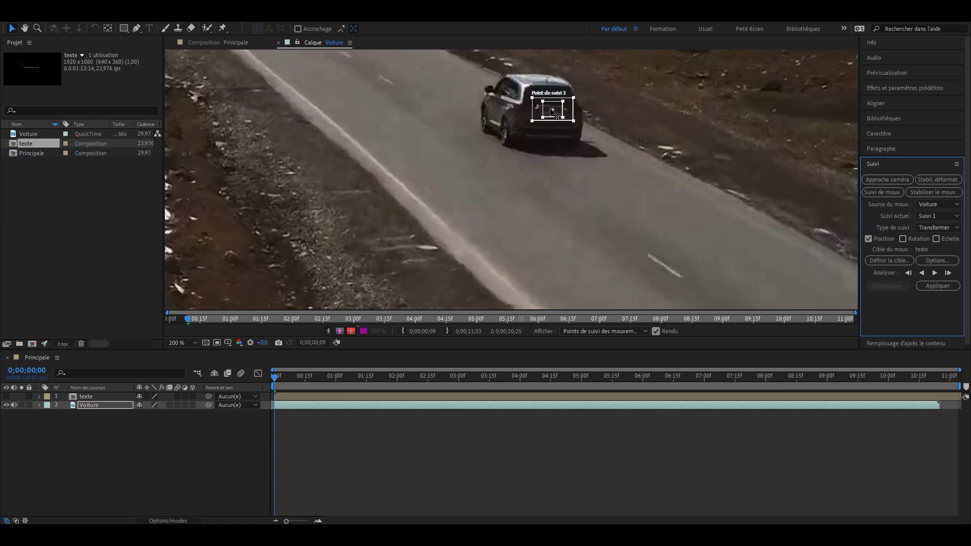
Check the track point's placement and analyse the car's movement forward from the first frame.
key(shift+slash)
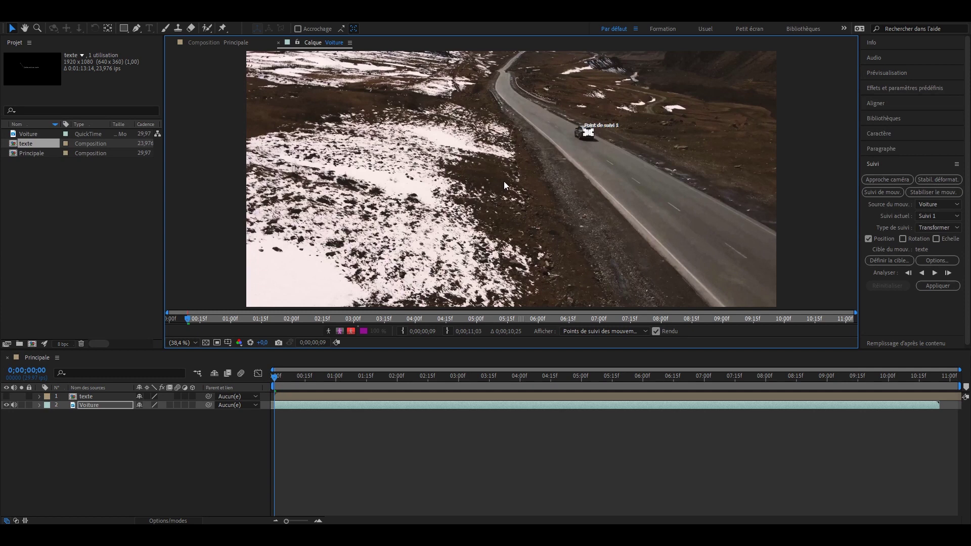
scroll(617, 115, up, 4)
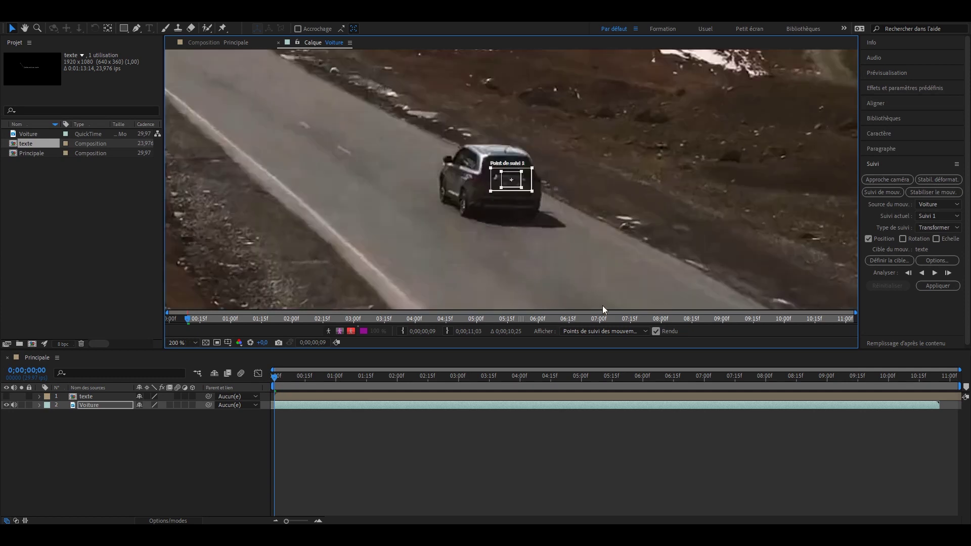
click(891, 302)
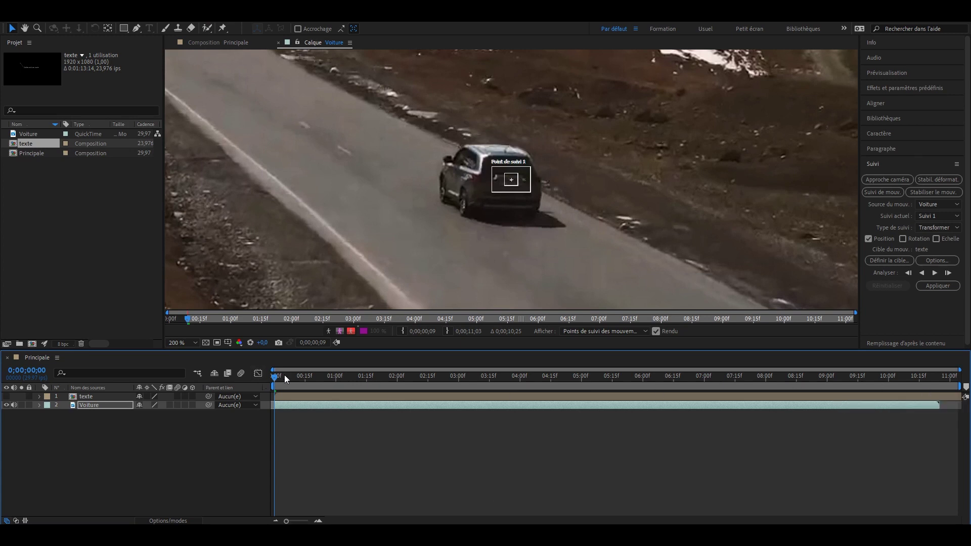
click(935, 273)
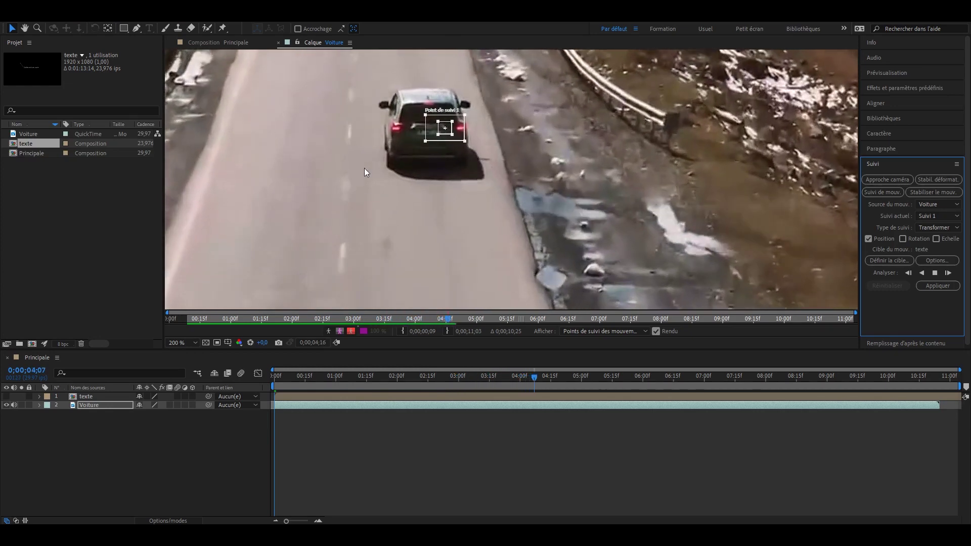
Re-centre the track point on the car's rear at 0;00;04;05, analyse forward again and scrub through the track.
click(544, 379)
drag(539, 378, 530, 378)
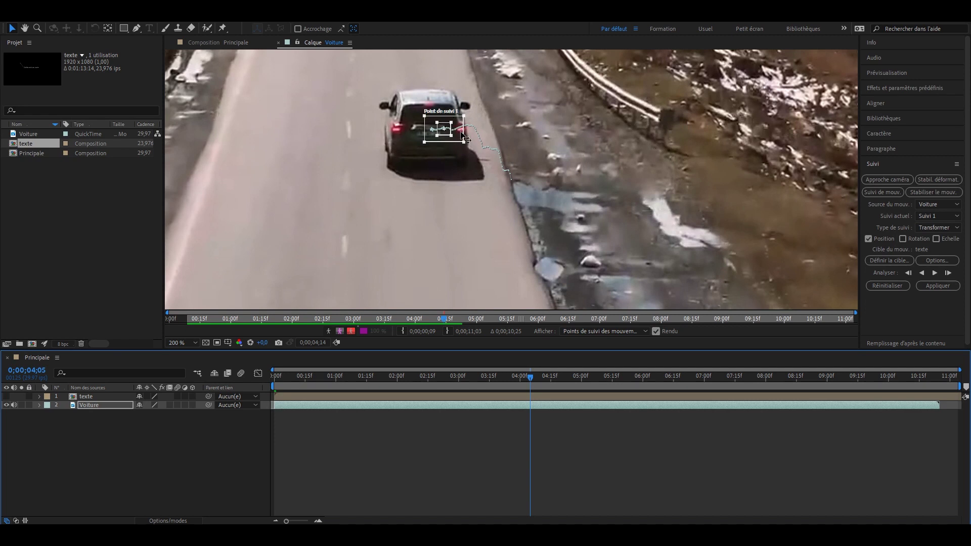
drag(459, 136, 447, 137)
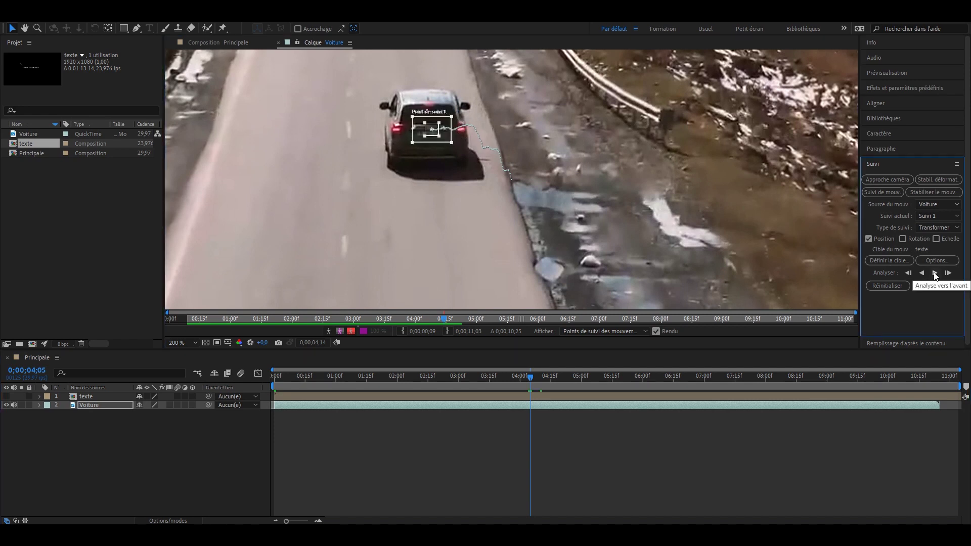
click(935, 273)
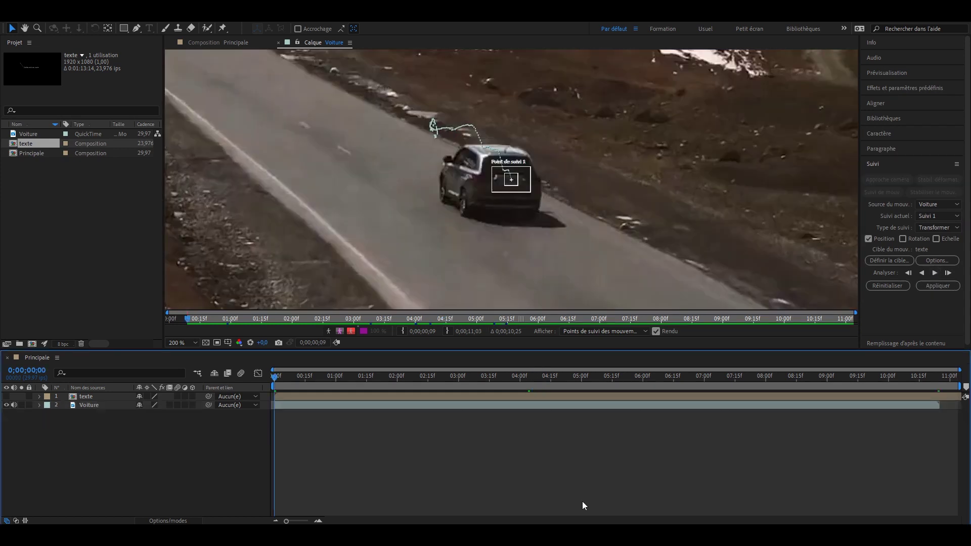
drag(326, 388, 811, 368)
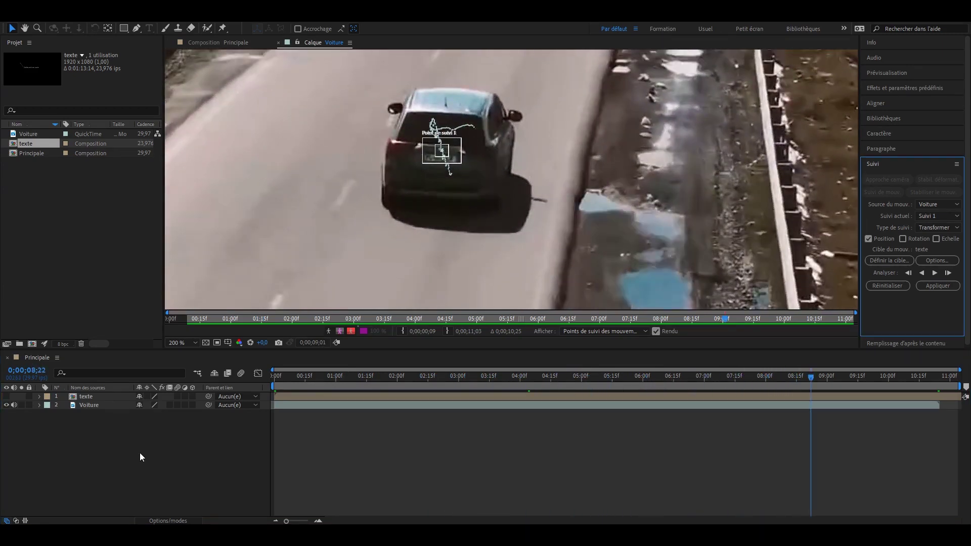
Add a new null object to the Principale composition.
click(111, 450)
right_click(140, 438)
mouse_move(195, 318)
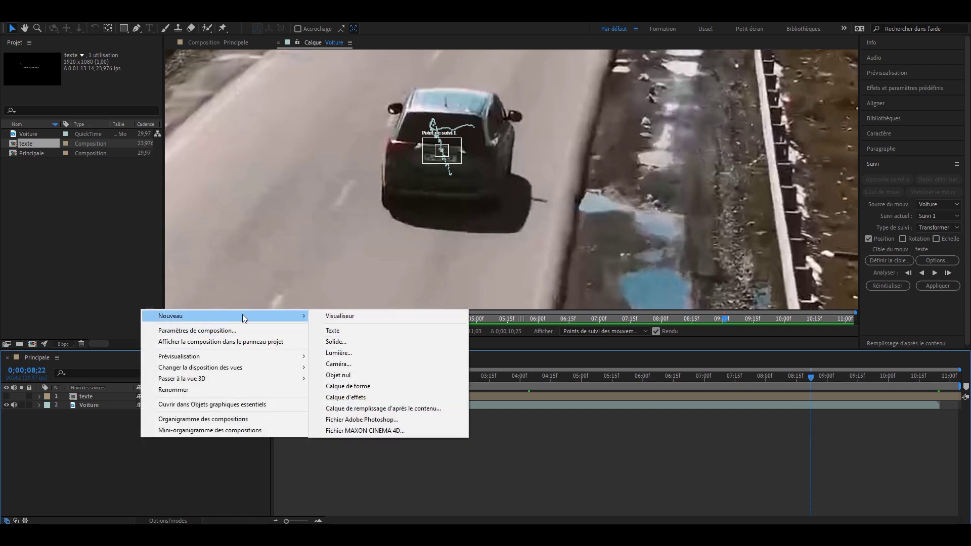
click(352, 377)
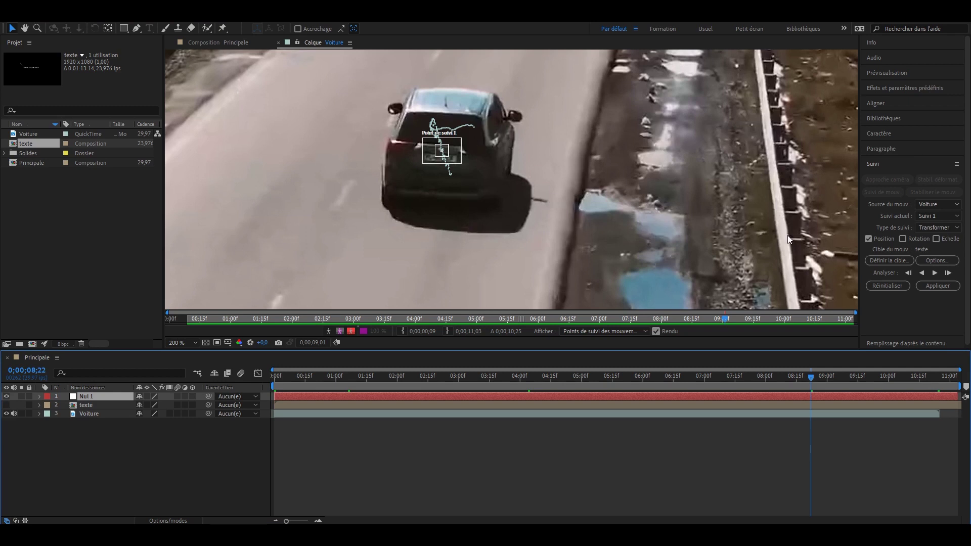
Set the Nul 1 layer as the track's motion target and keep the track type at Transformer.
click(887, 260)
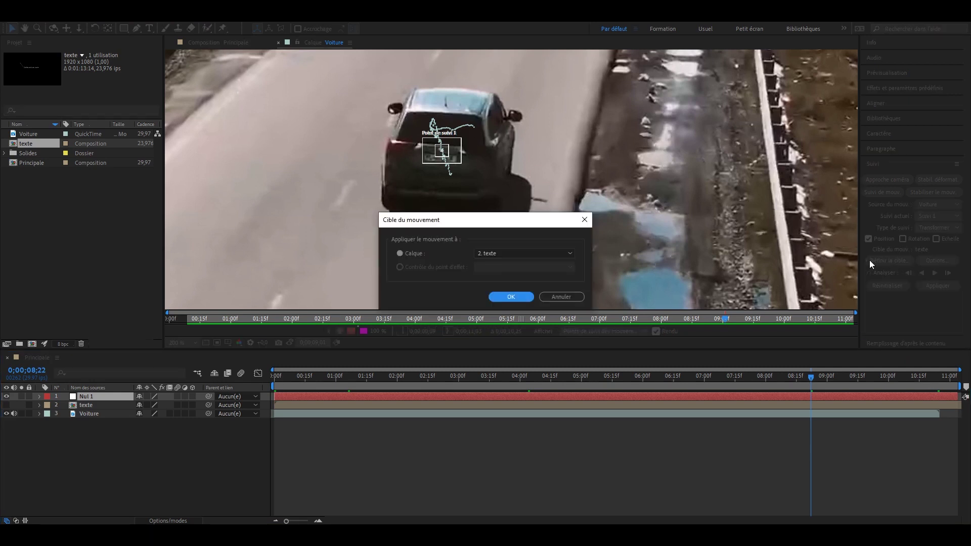
click(539, 254)
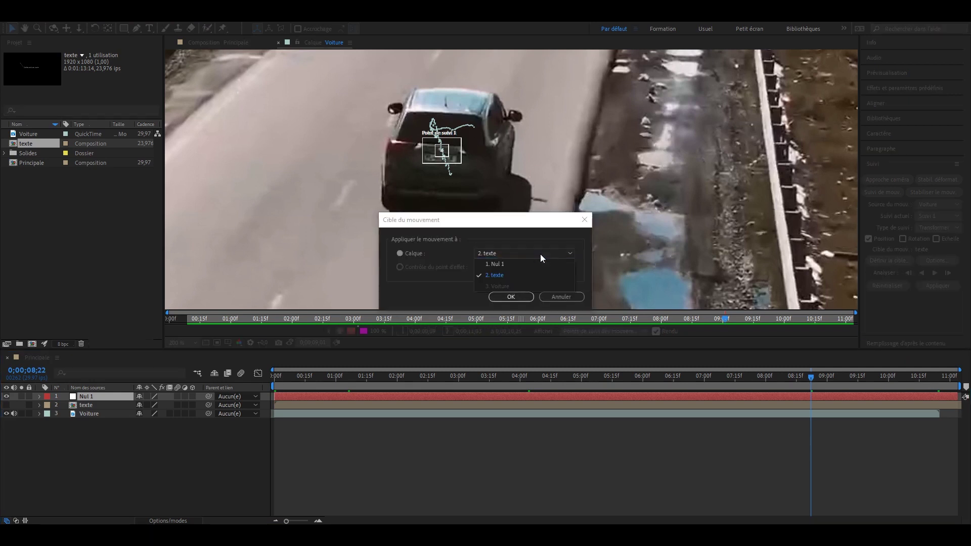
click(513, 263)
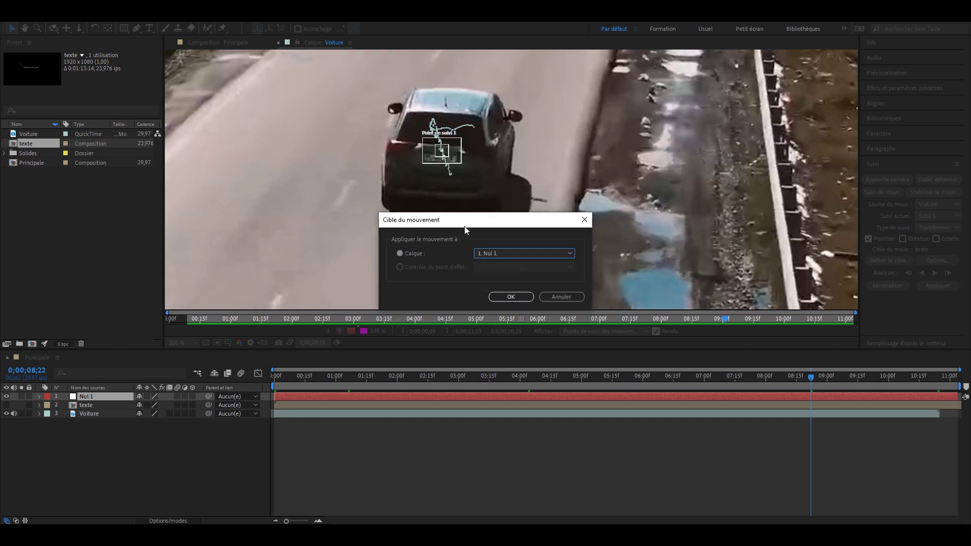
click(510, 298)
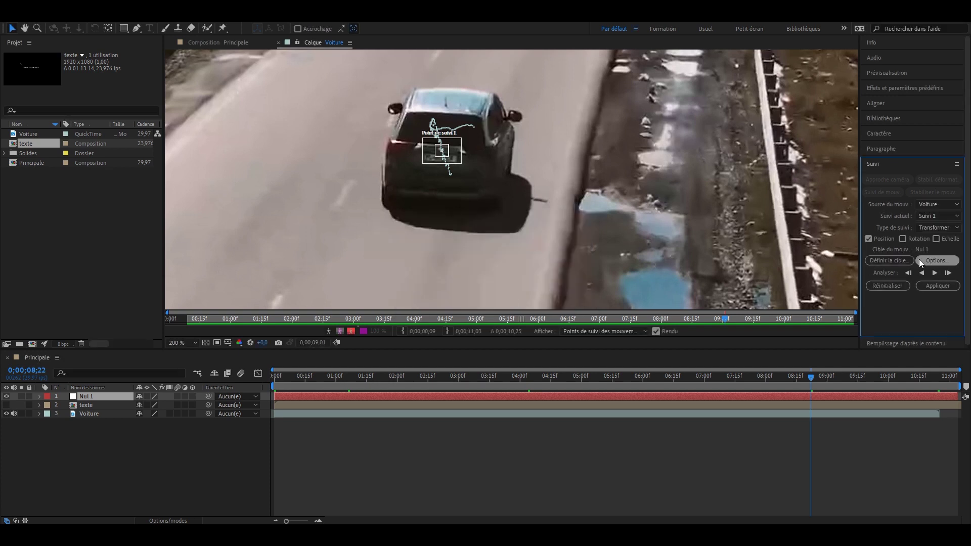
click(940, 229)
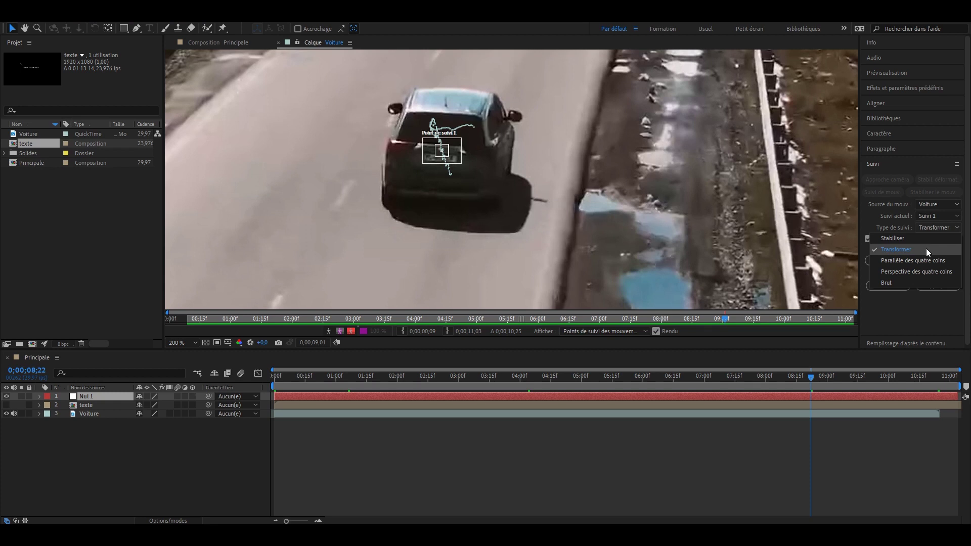
click(928, 248)
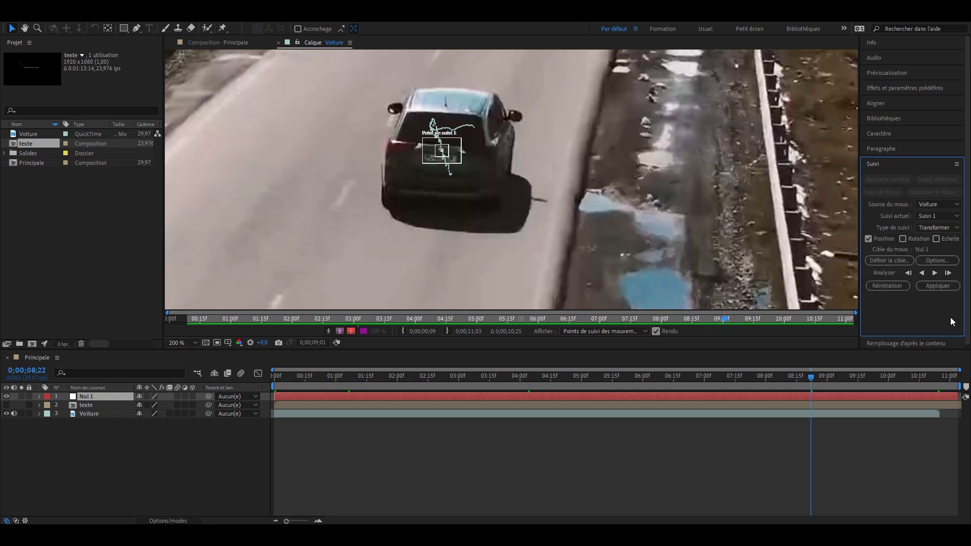
Apply the tracked motion to the null layer in the X et Y dimensions.
click(937, 286)
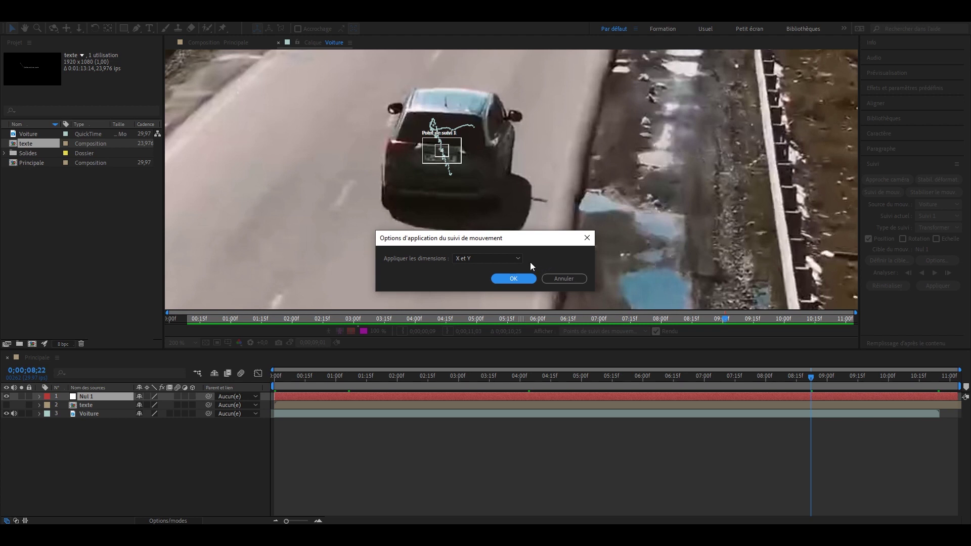
click(512, 257)
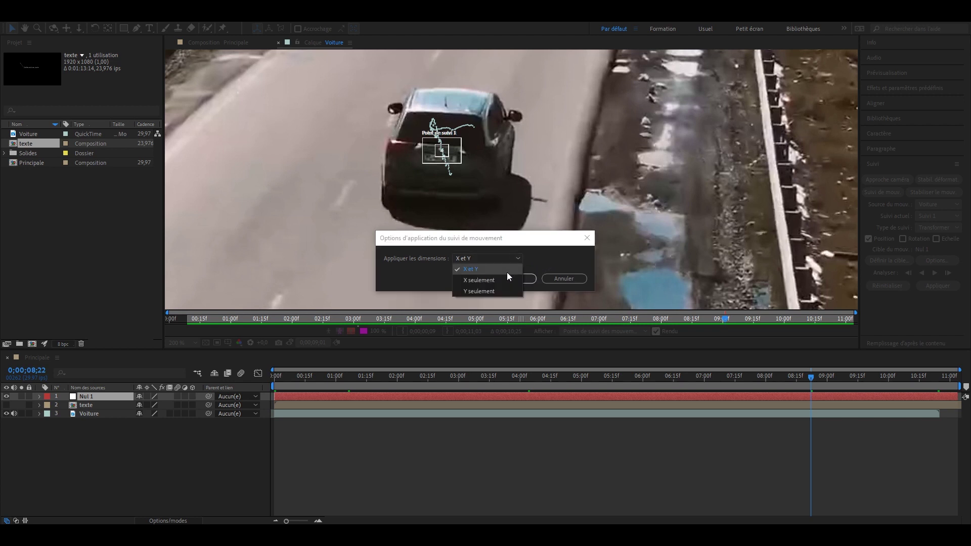
click(538, 265)
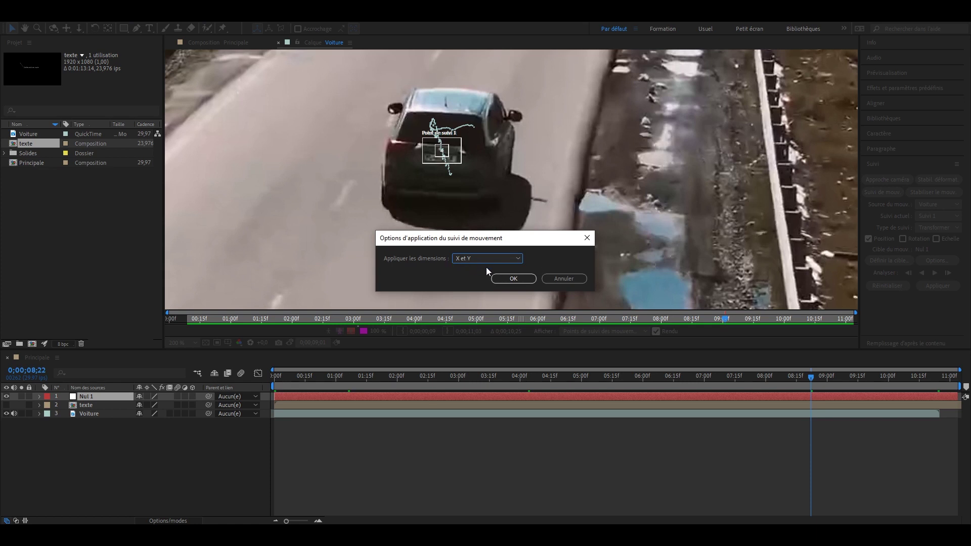
click(516, 278)
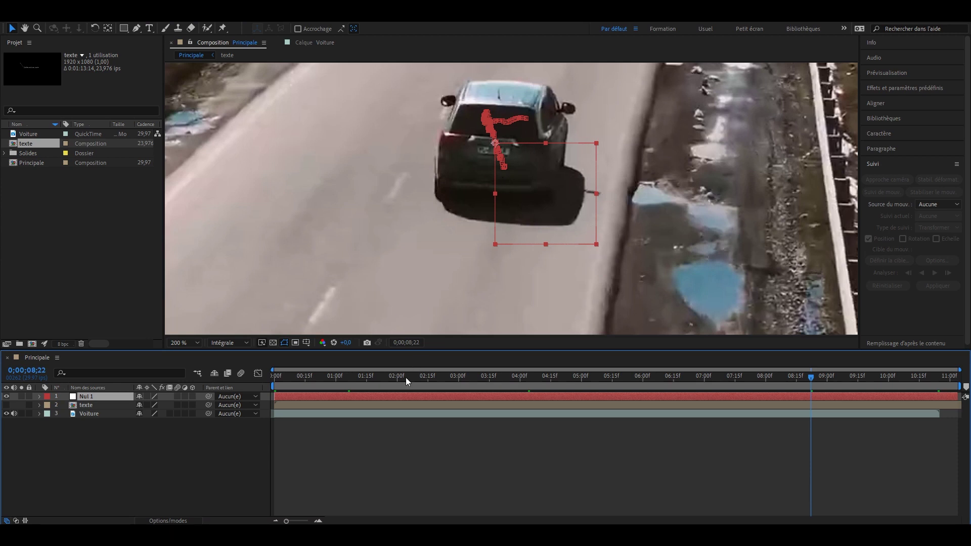
Set the composition preview to half resolution and select the Voiture layer at the first frame.
key(ctrl+shift+j)
drag(405, 378, 274, 390)
click(94, 444)
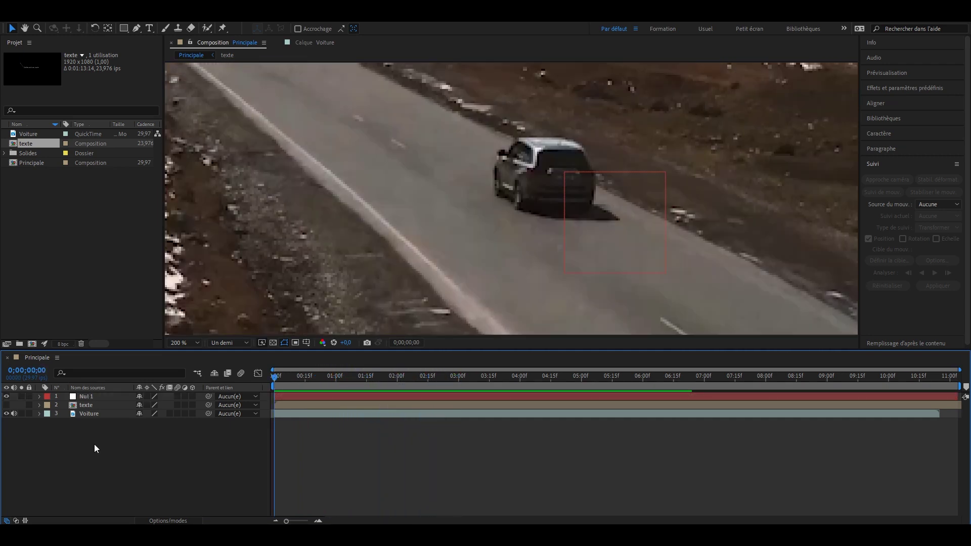
click(89, 415)
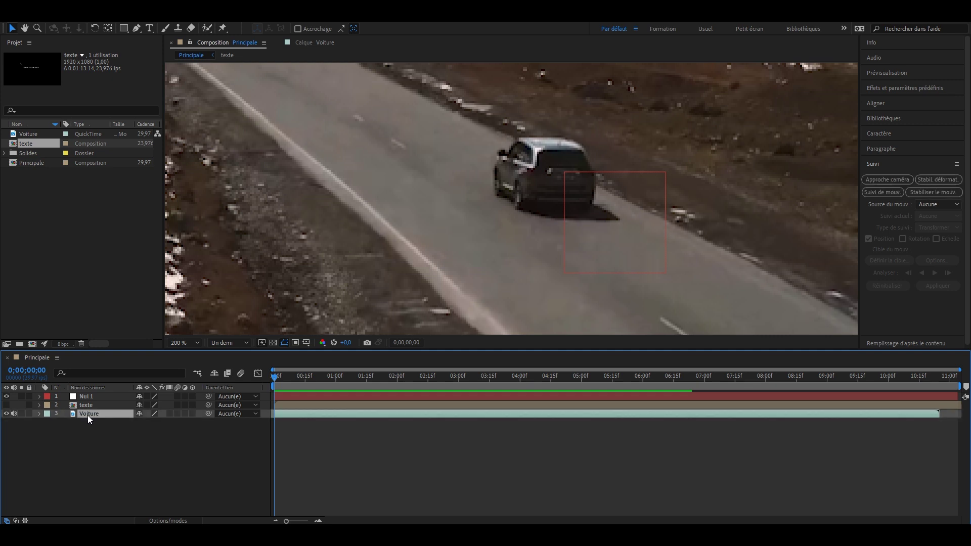
click(91, 405)
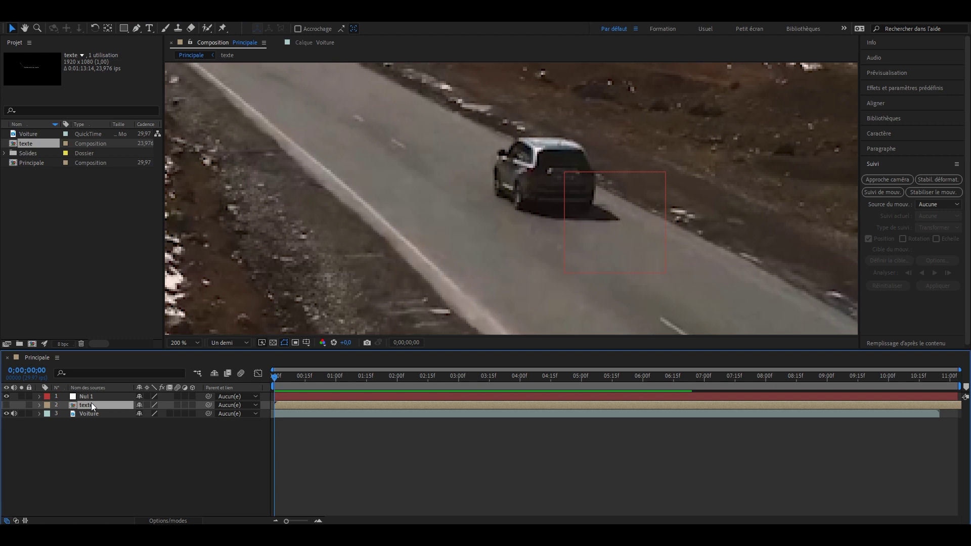
click(587, 268)
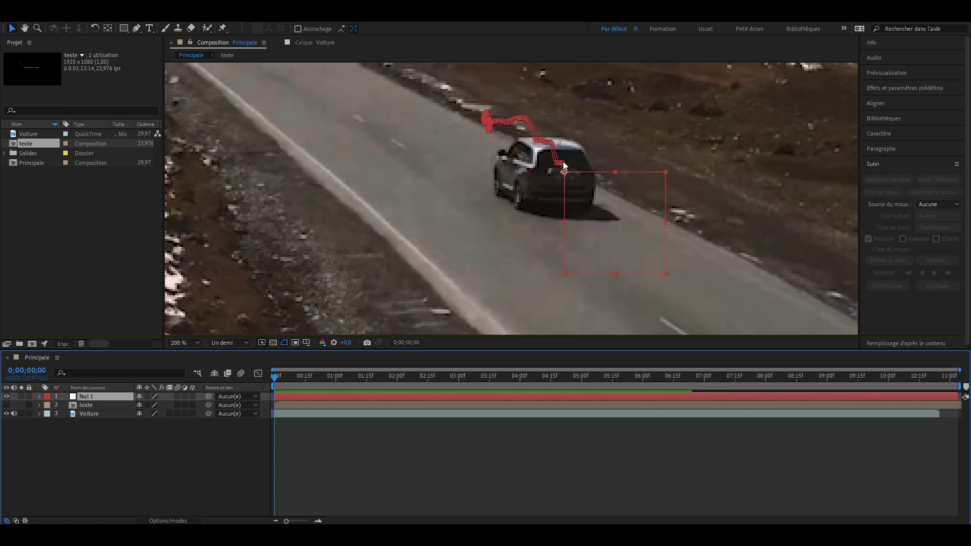
click(267, 458)
Make the texte layer visible and move its callout so the circle sits on the null's anchor point at the rear of the car.
key(shift+slash)
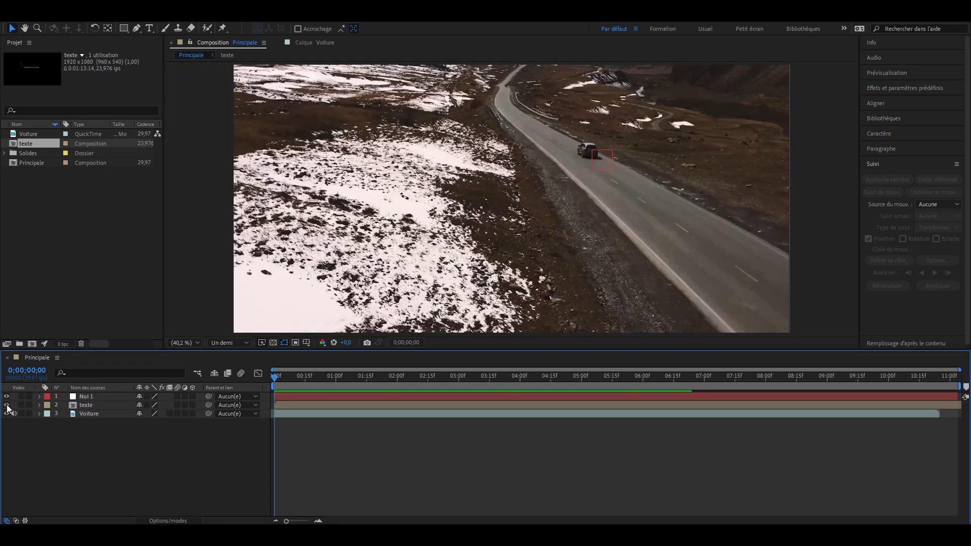
click(6, 405)
drag(455, 192, 616, 176)
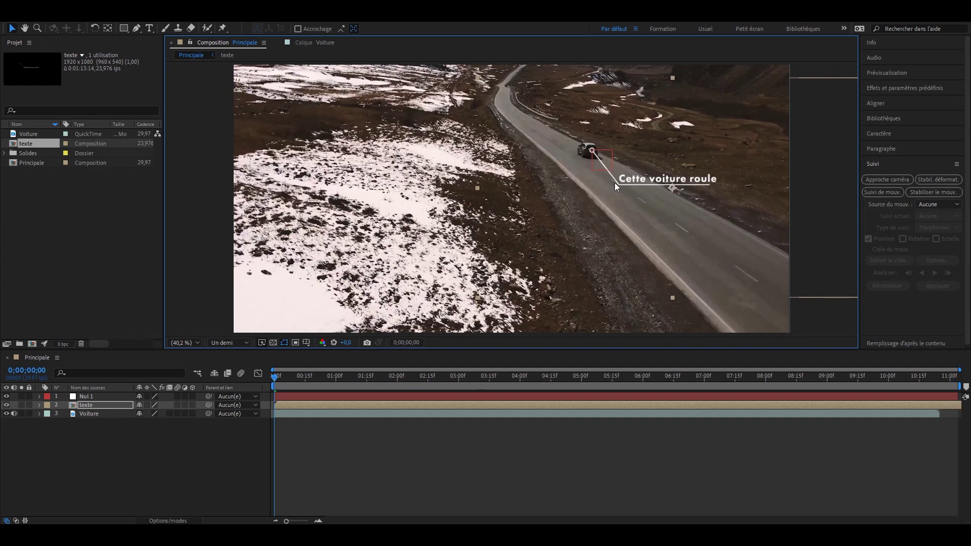
key(slash)
drag(695, 189, 426, 262)
key(period)
click(241, 455)
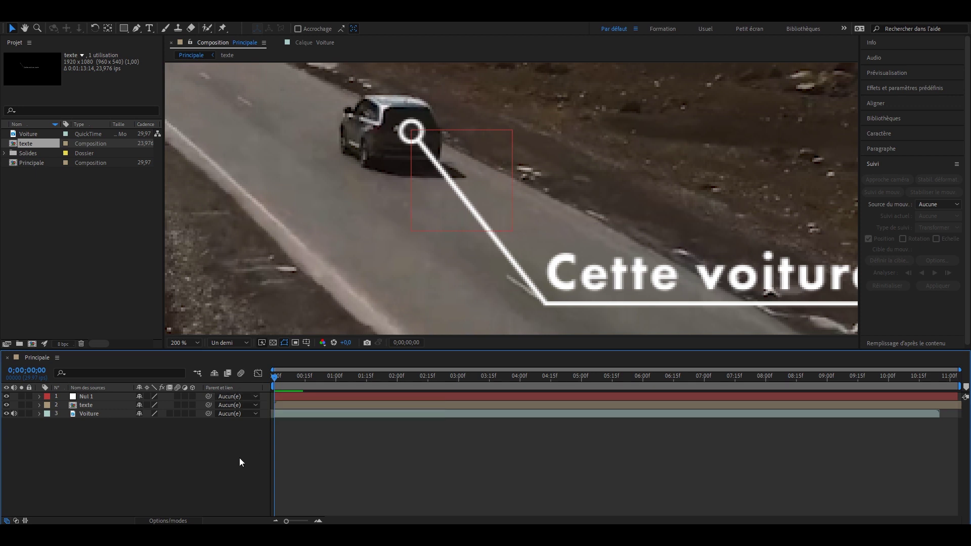
Parent the texte layer to the Nul 1 layer and play back the composition from the first frame.
click(91, 405)
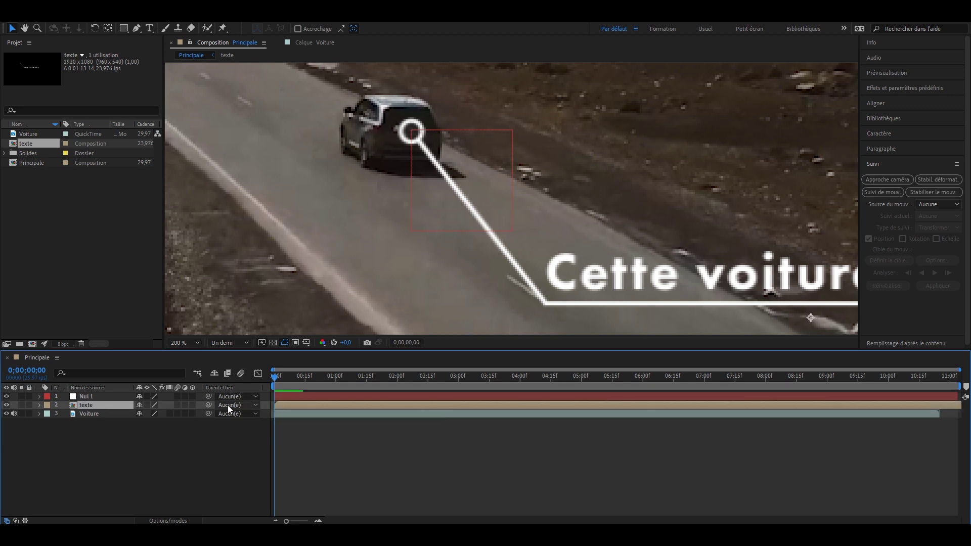
click(256, 405)
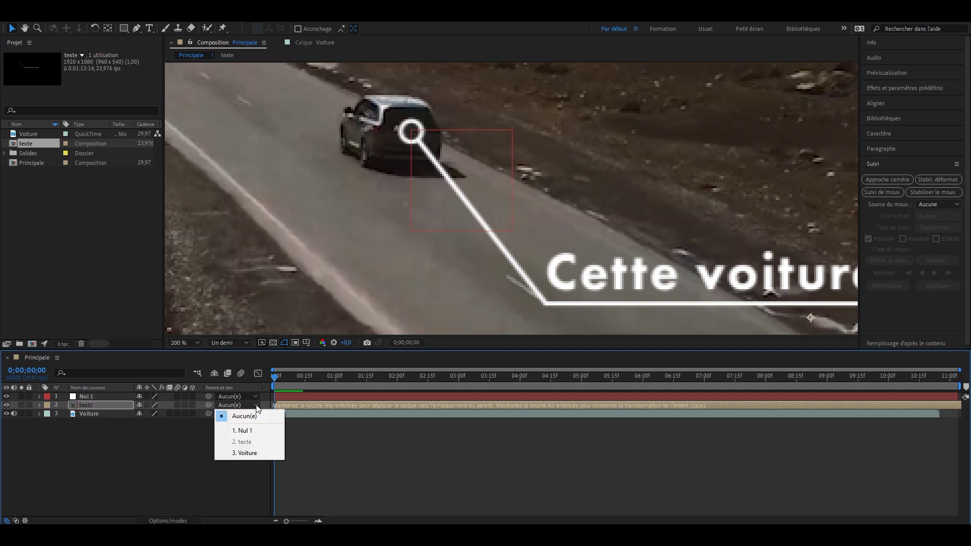
click(248, 433)
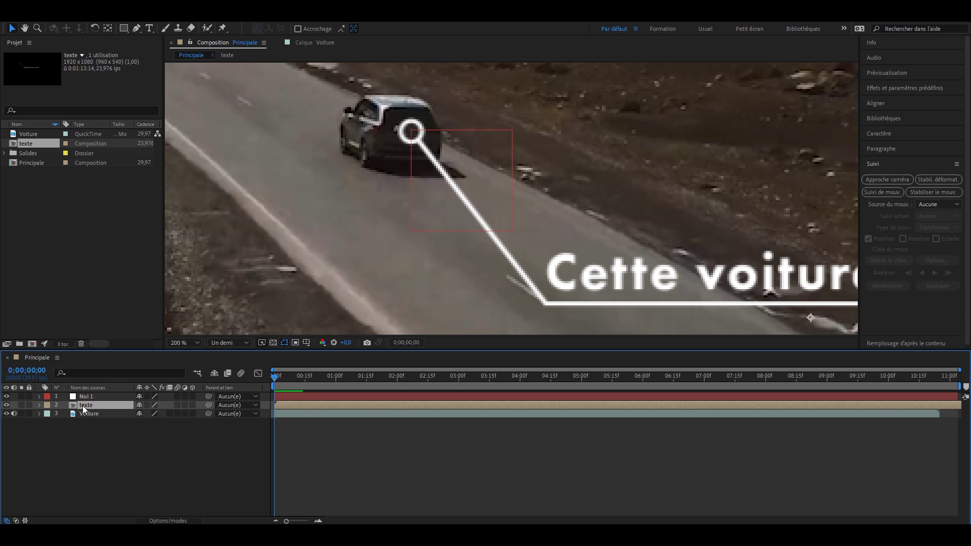
drag(209, 408, 86, 397)
scroll(602, 169, down, 4)
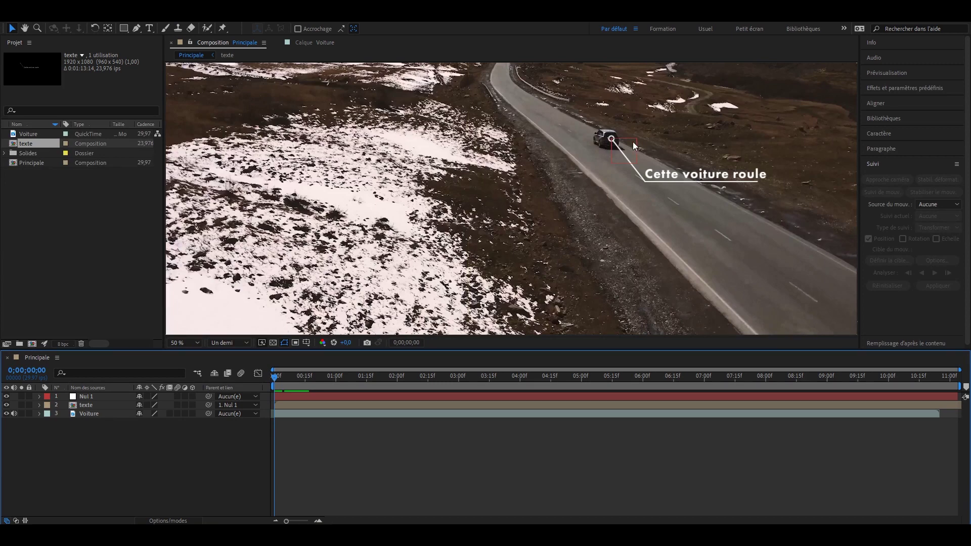
key(space)
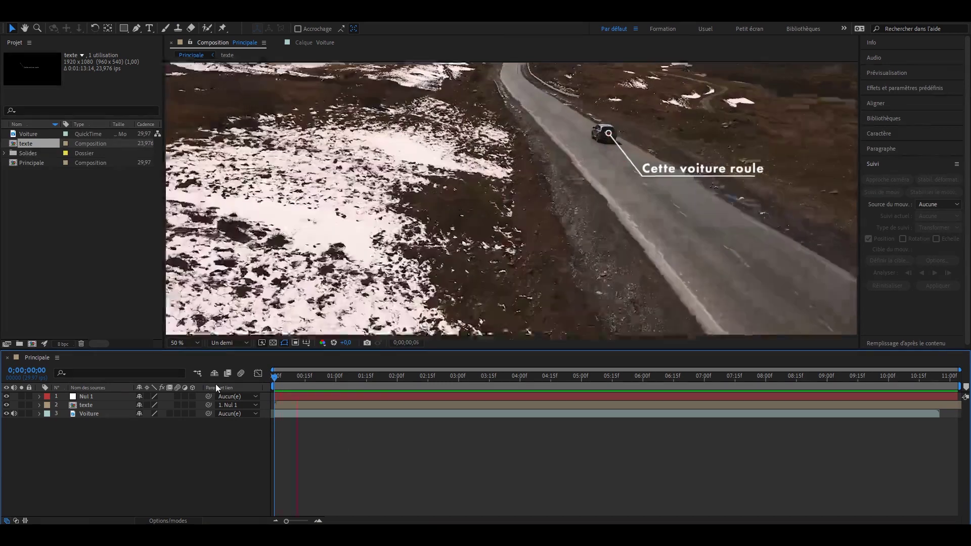